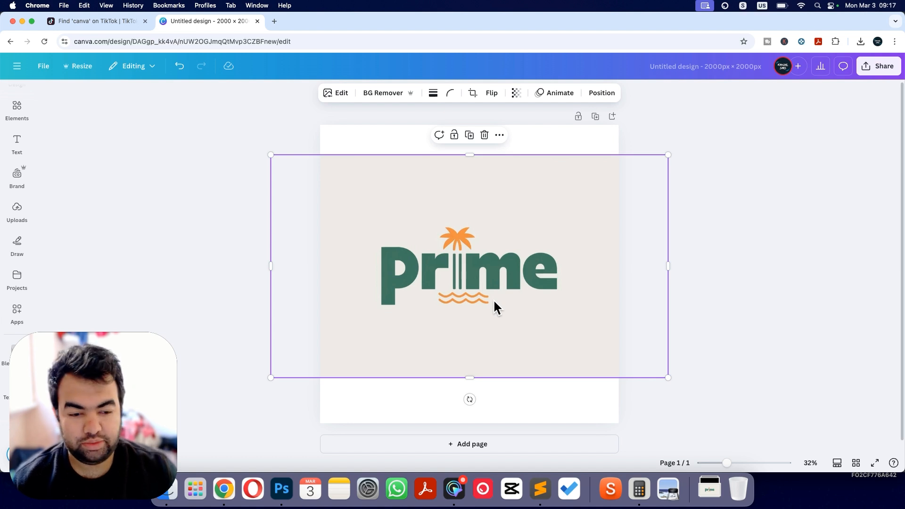
# Step: Crop away both sides of the Prime logo image so it fits within the page, and reposition it near the centre
pyautogui.moveTo(659, 267); pyautogui.dragTo(574, 265)
pyautogui.moveTo(304, 262); pyautogui.dragTo(414, 262)
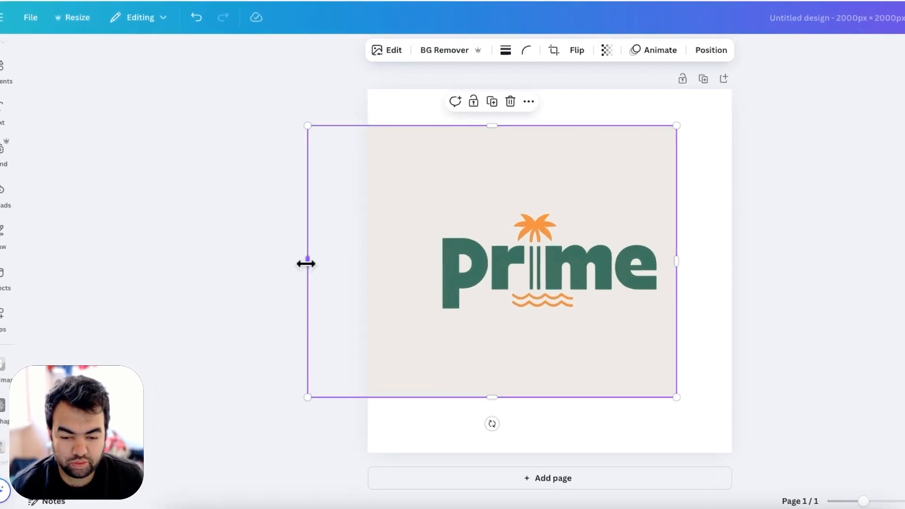
pyautogui.click(800, 381)
pyautogui.moveTo(614, 346); pyautogui.dragTo(623, 344)
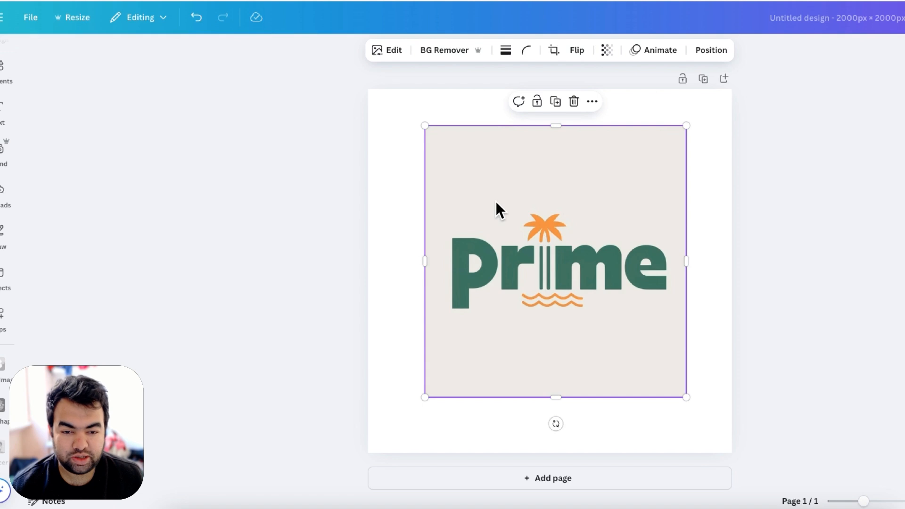
# Step: Remove the beige background from the Prime logo image with BG Remover
pyautogui.click(448, 51)
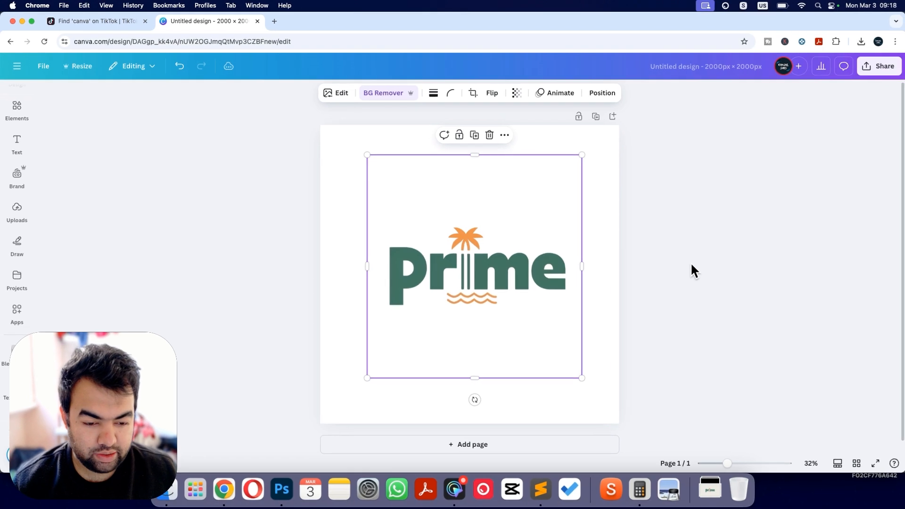
pyautogui.click(819, 326)
pyautogui.click(575, 368)
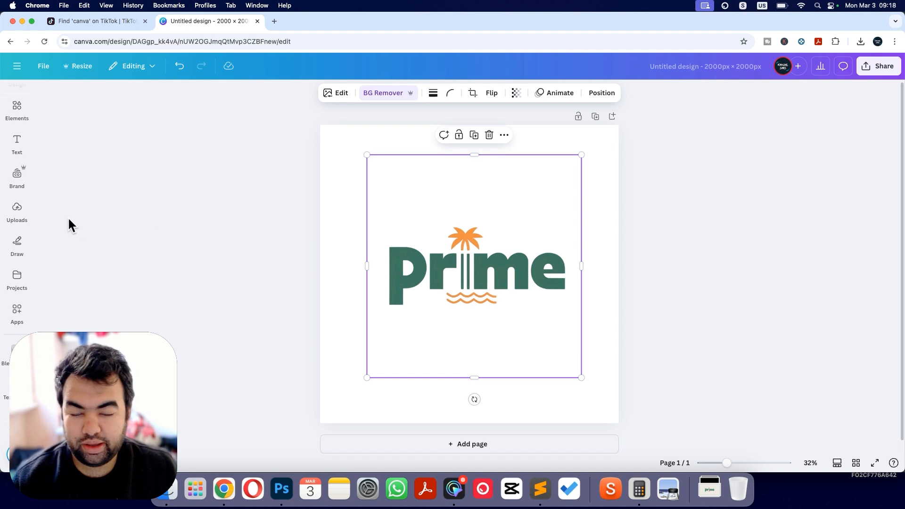
# Step: Find the Tracer app with the search term "tracer" and open it for the selected logo image
pyautogui.click(17, 311)
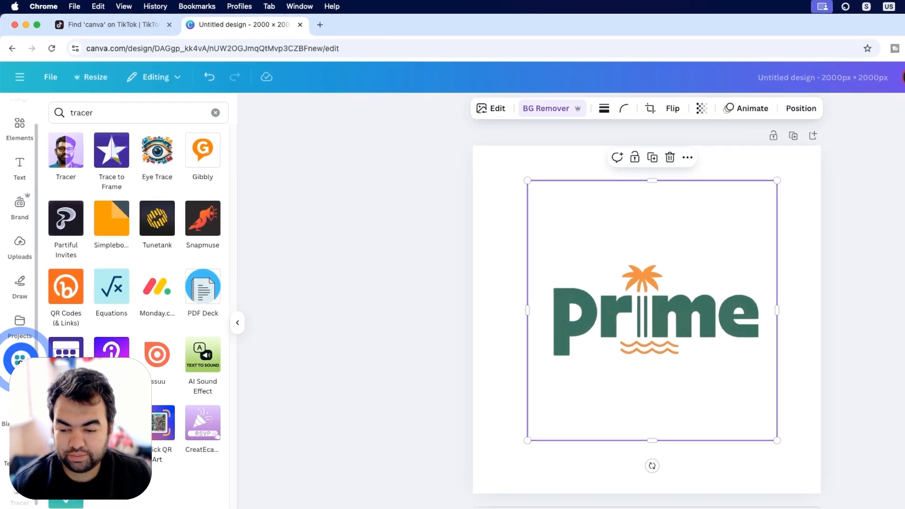
pyautogui.click(107, 118)
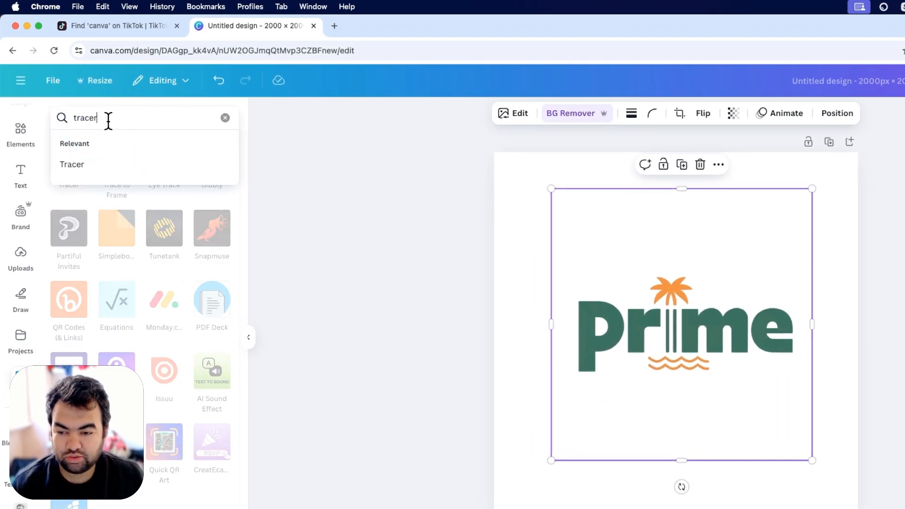
pyautogui.click(246, 120)
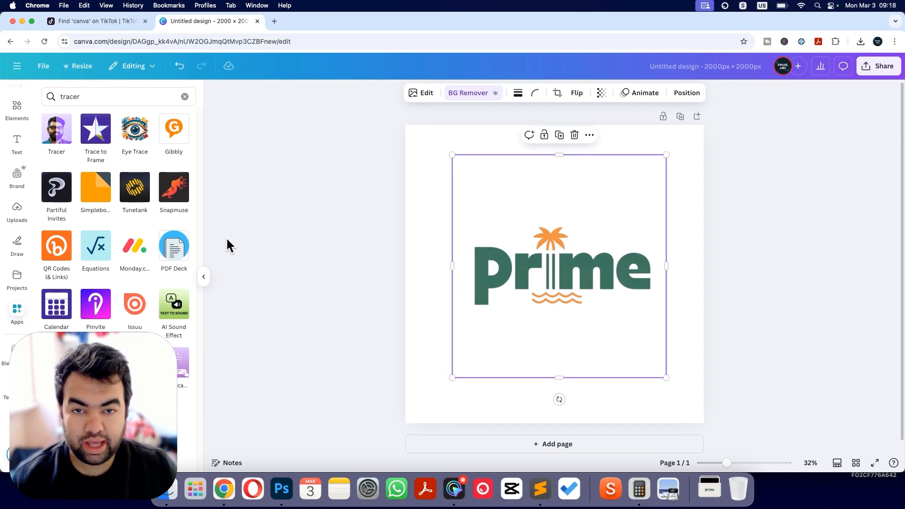
pyautogui.click(57, 133)
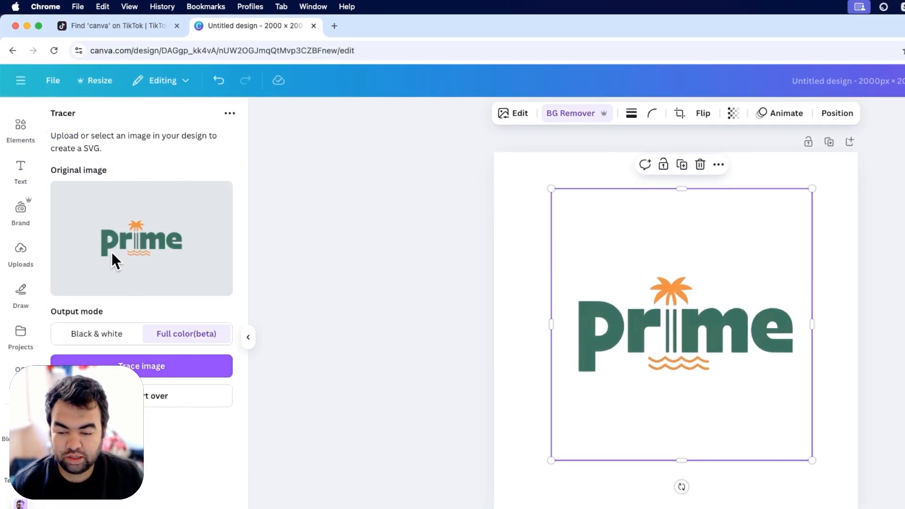
# Step: Trace the logo image in Full color (beta) mode and add the traced version to the design
pyautogui.click(98, 334)
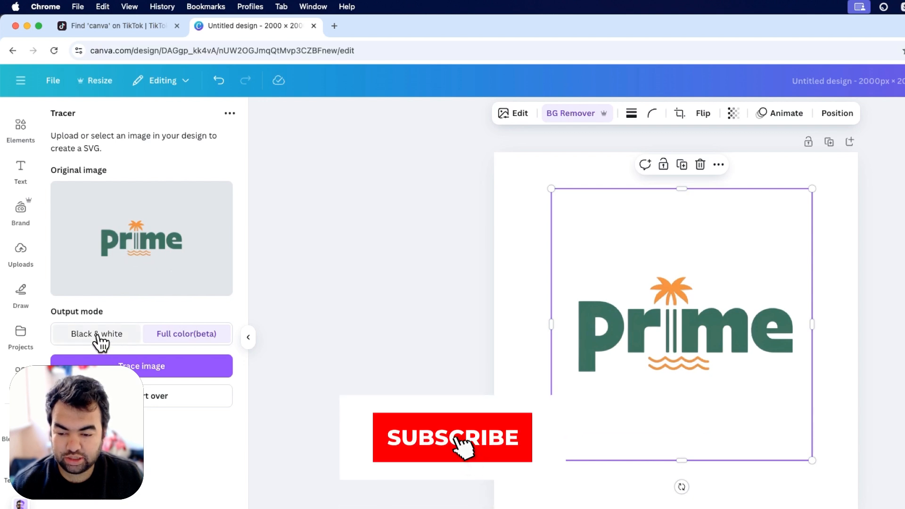
pyautogui.click(200, 336)
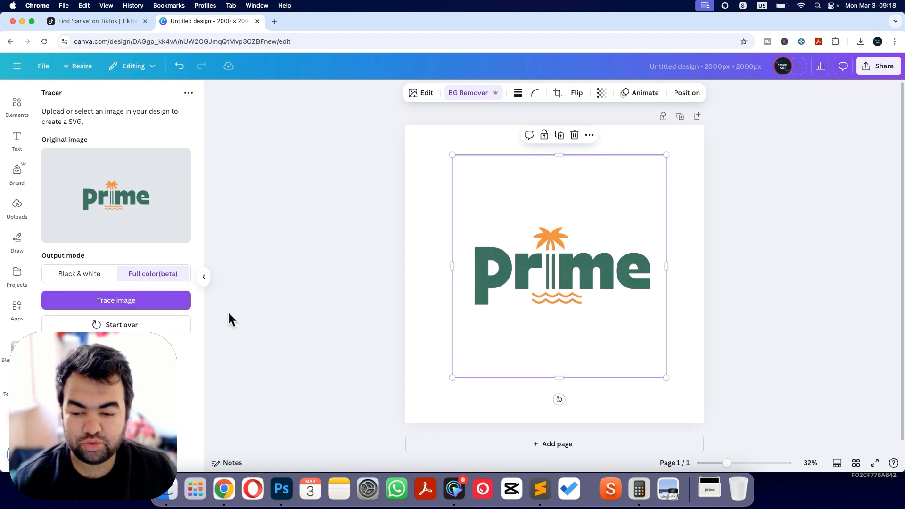
pyautogui.click(114, 305)
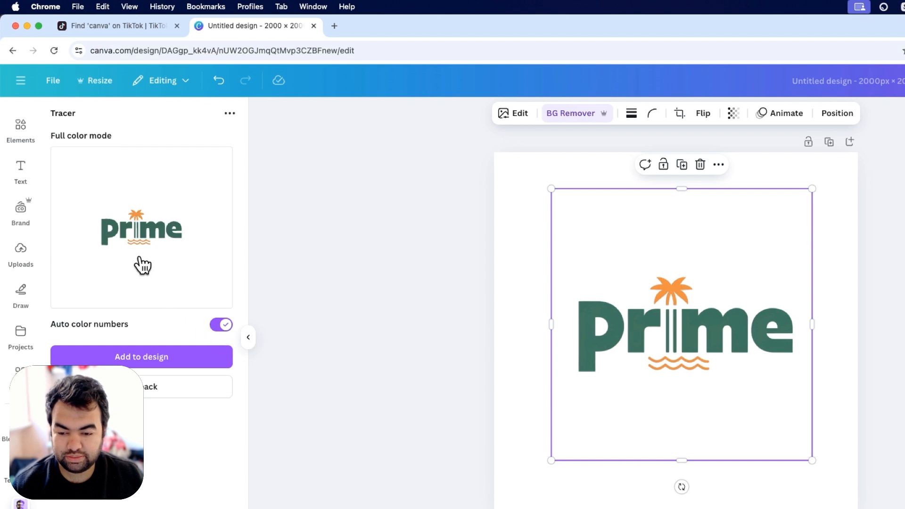
pyautogui.click(145, 363)
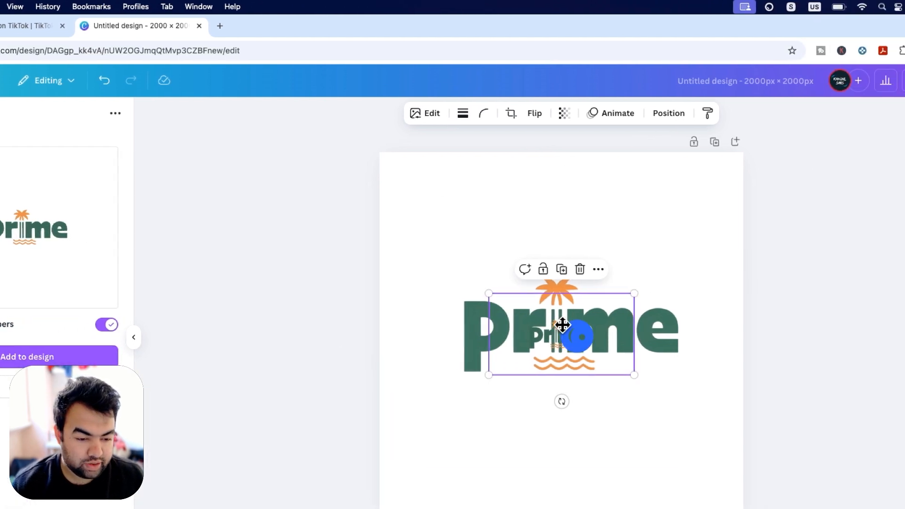
# Step: Enlarge the traced logo to roughly the original's size and place it below and beside the original for a close-up comparison
pyautogui.moveTo(562, 325); pyautogui.dragTo(483, 222)
pyautogui.moveTo(545, 260)
pyautogui.mouseDown()
pyautogui.moveTo(734, 374)
pyautogui.moveTo(832, 451)
pyautogui.mouseUp()
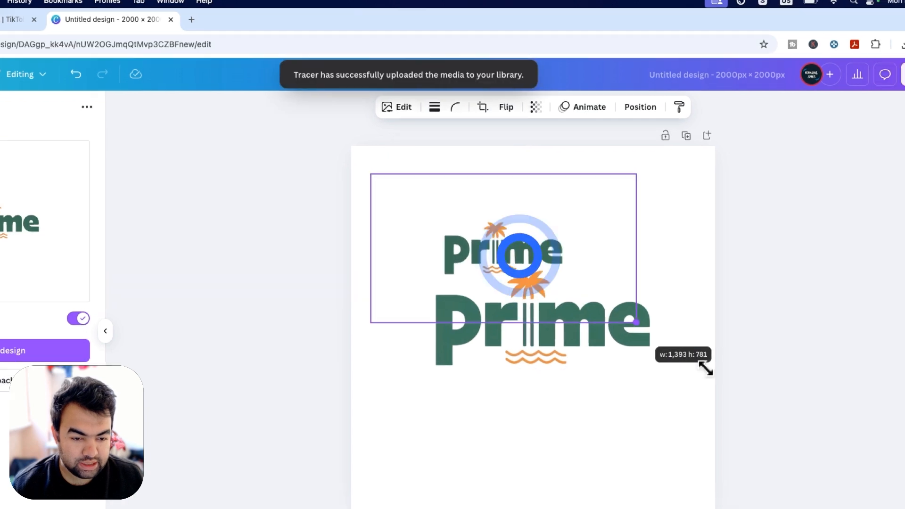
pyautogui.moveTo(679, 319); pyautogui.dragTo(562, 388)
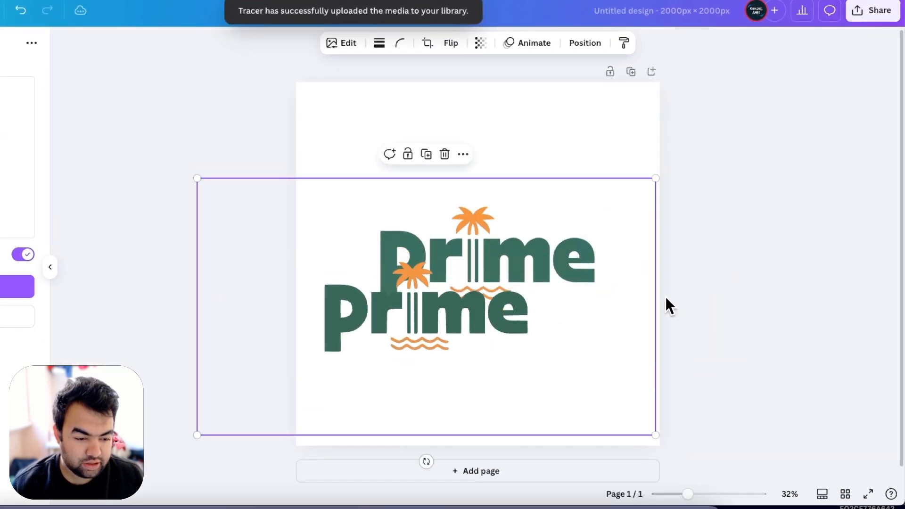
pyautogui.click(705, 297)
pyautogui.click(711, 493)
pyautogui.click(508, 398)
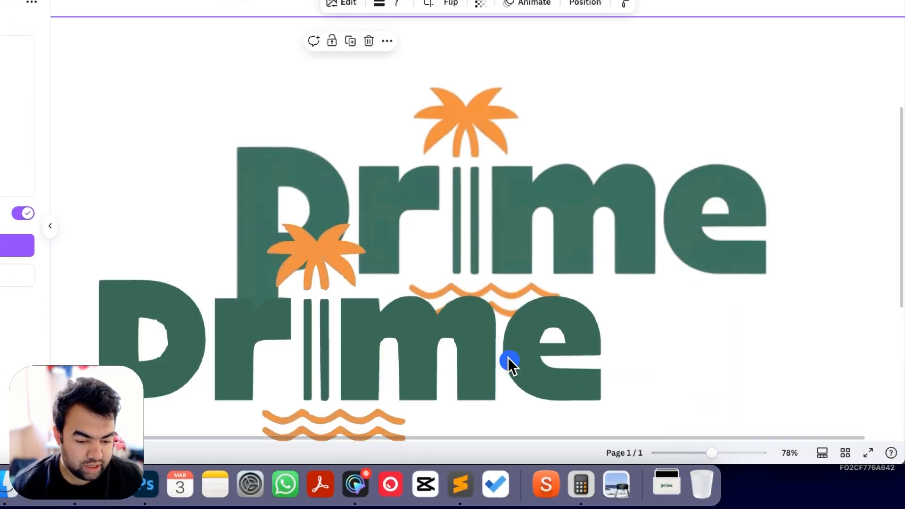
pyautogui.moveTo(507, 357); pyautogui.dragTo(480, 337)
pyautogui.moveTo(324, 326); pyautogui.dragTo(247, 315)
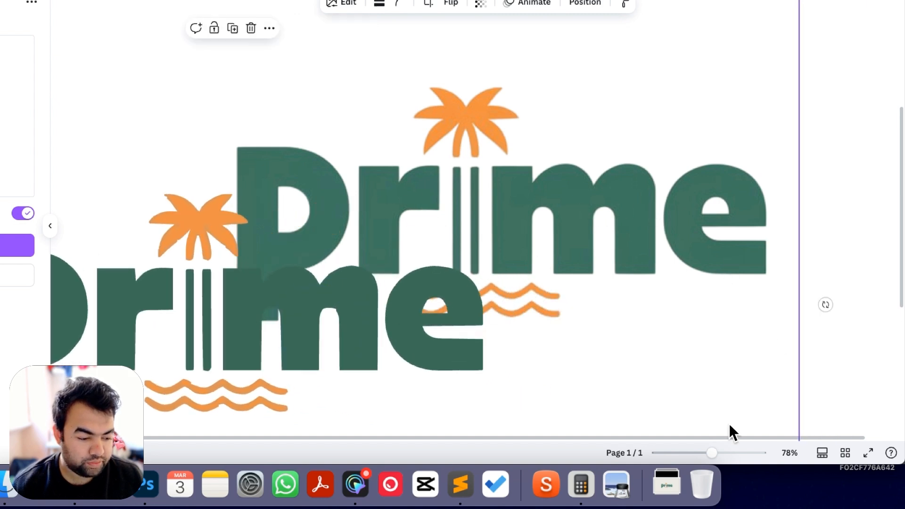
# Step: Delete the original logo image, and enlarge and centre the traced logo on the page
pyautogui.click(171, 210)
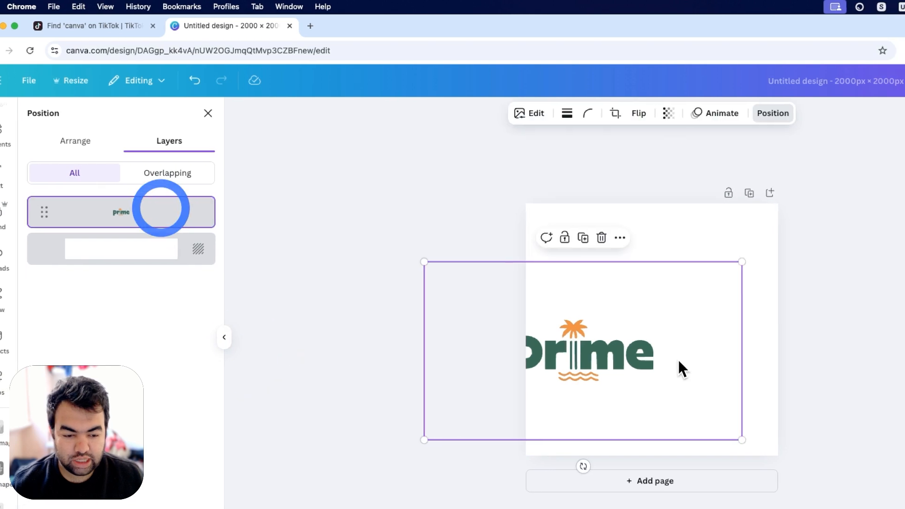
pyautogui.moveTo(539, 353); pyautogui.dragTo(606, 353)
pyautogui.moveTo(665, 324); pyautogui.dragTo(642, 295)
pyautogui.moveTo(601, 346); pyautogui.dragTo(674, 388)
pyautogui.moveTo(517, 309)
pyautogui.mouseDown()
pyautogui.moveTo(528, 317)
pyautogui.moveTo(518, 318)
pyautogui.mouseUp()
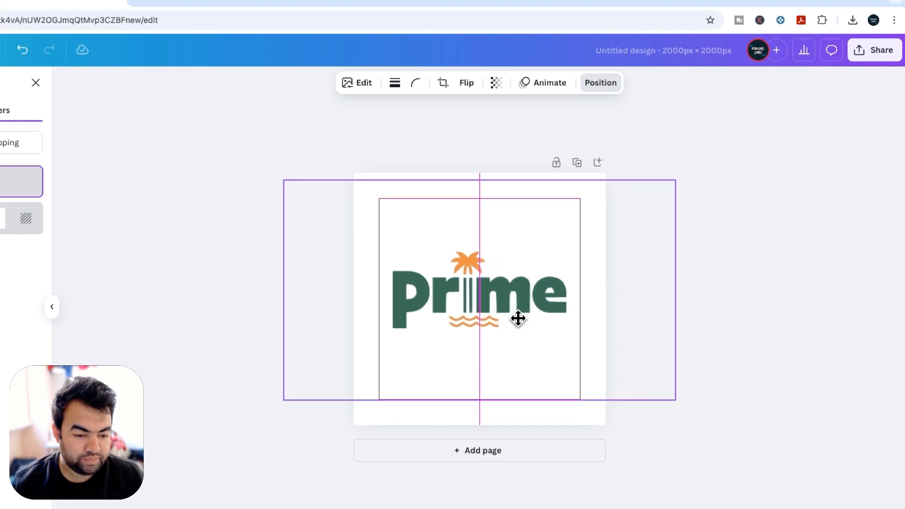
pyautogui.moveTo(517, 317); pyautogui.dragTo(518, 320)
pyautogui.click(673, 304)
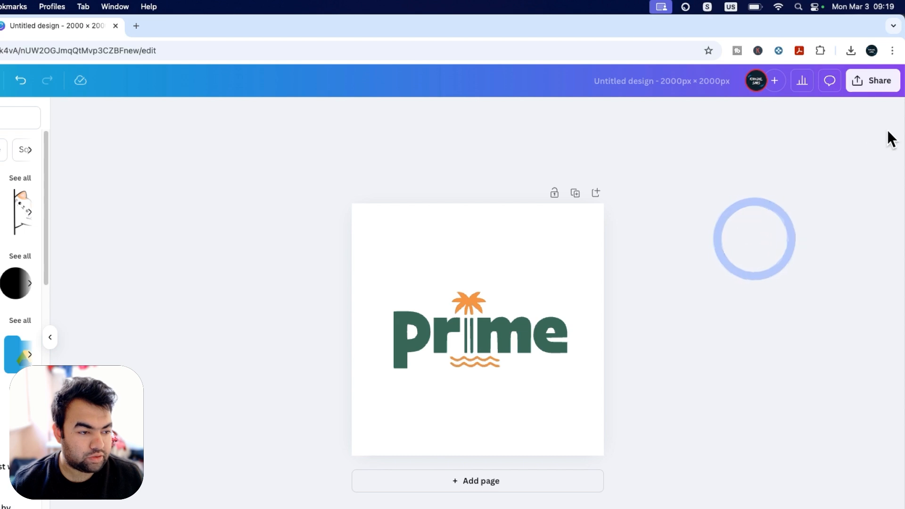
# Step: Download the design as an SVG file without a transparent background
pyautogui.click(872, 83)
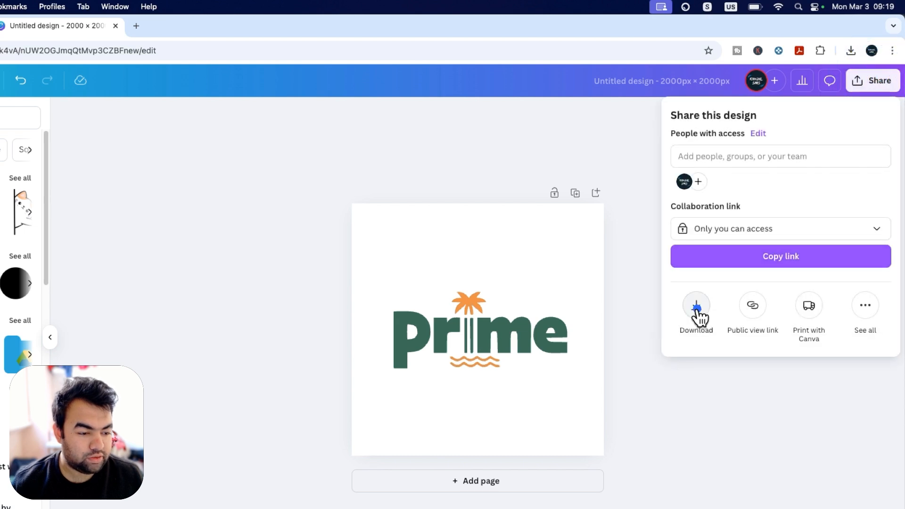
pyautogui.click(697, 309)
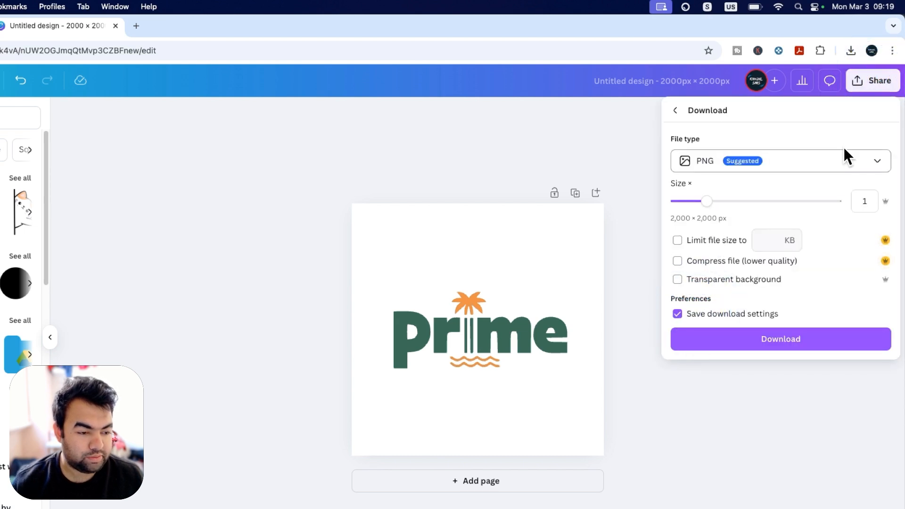
pyautogui.click(869, 163)
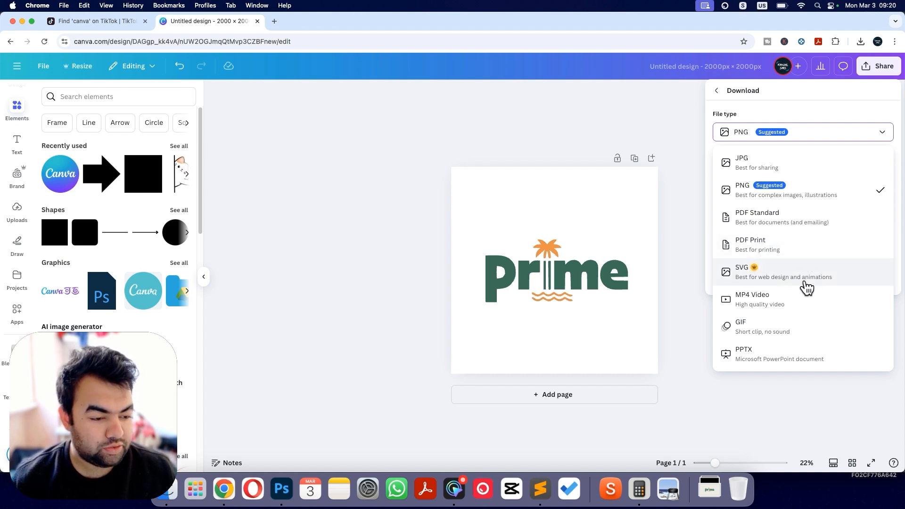
pyautogui.click(766, 278)
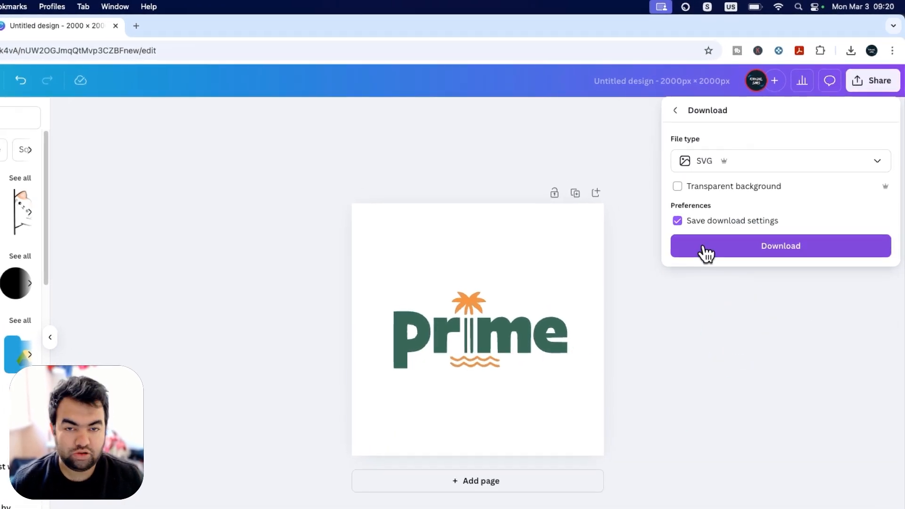
pyautogui.click(769, 247)
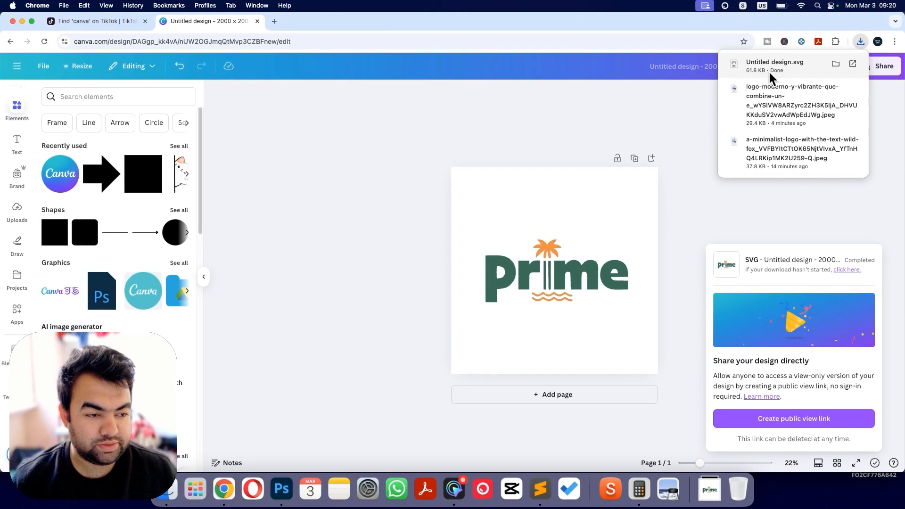
# Step: Search Google for "svg to ai" in a new browser tab and open Convertio's SVG to AI converter
pyautogui.click(366, 118)
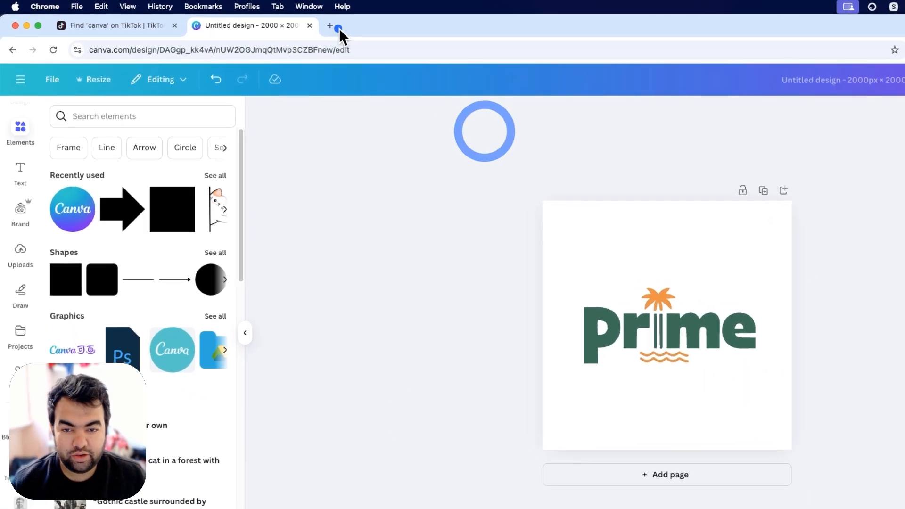
pyautogui.click(337, 28)
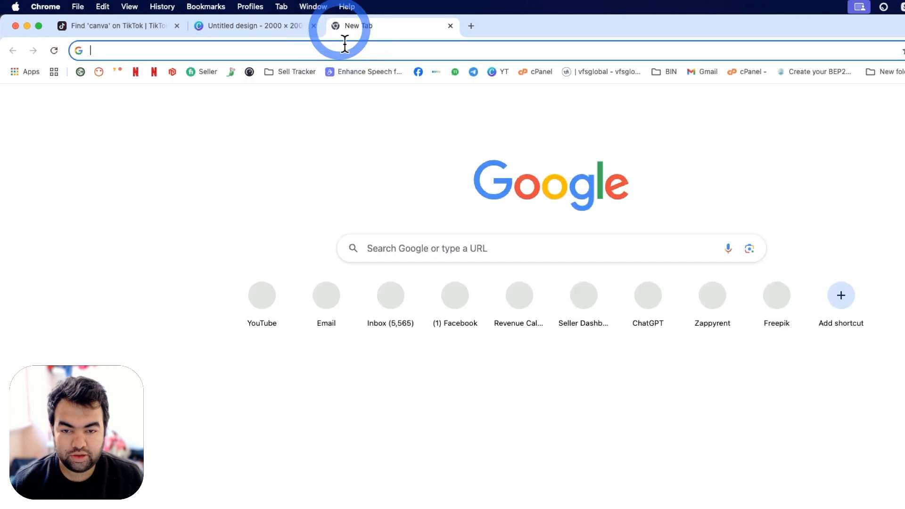
pyautogui.write('svg')
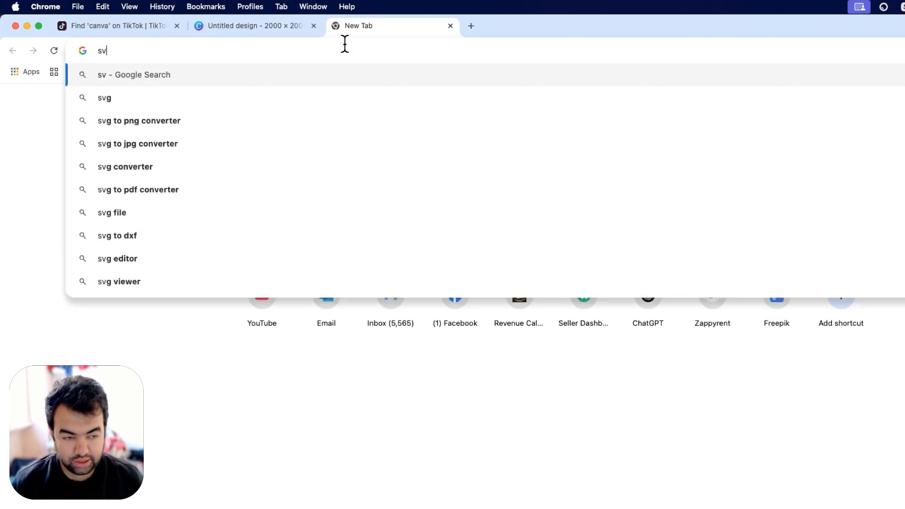
pyautogui.write(' to')
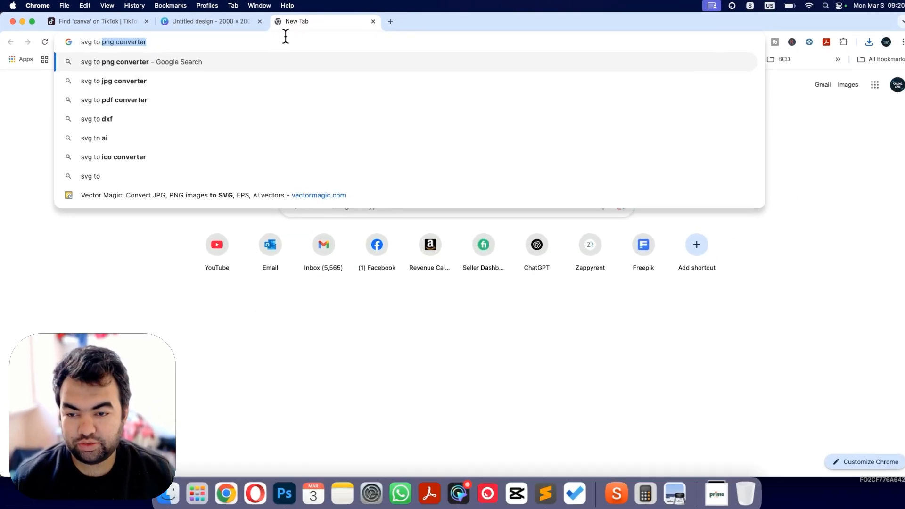
pyautogui.click(144, 137)
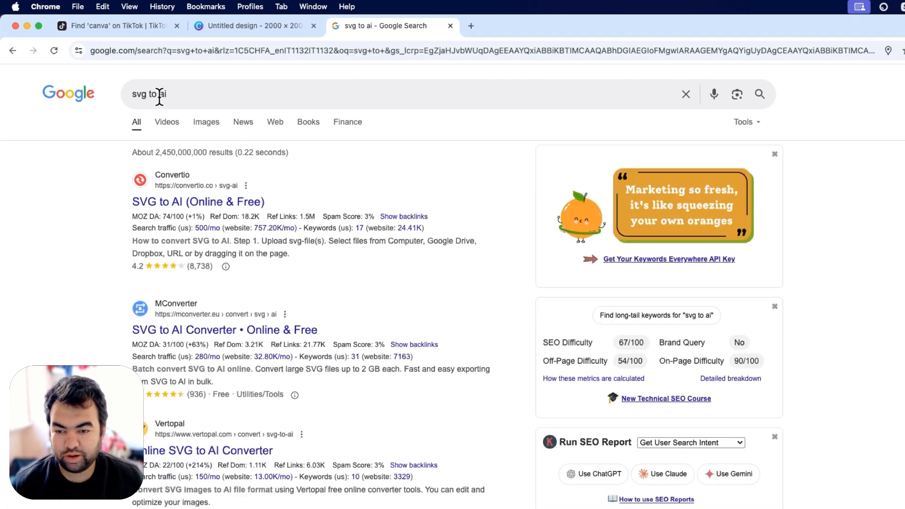
pyautogui.click(209, 197)
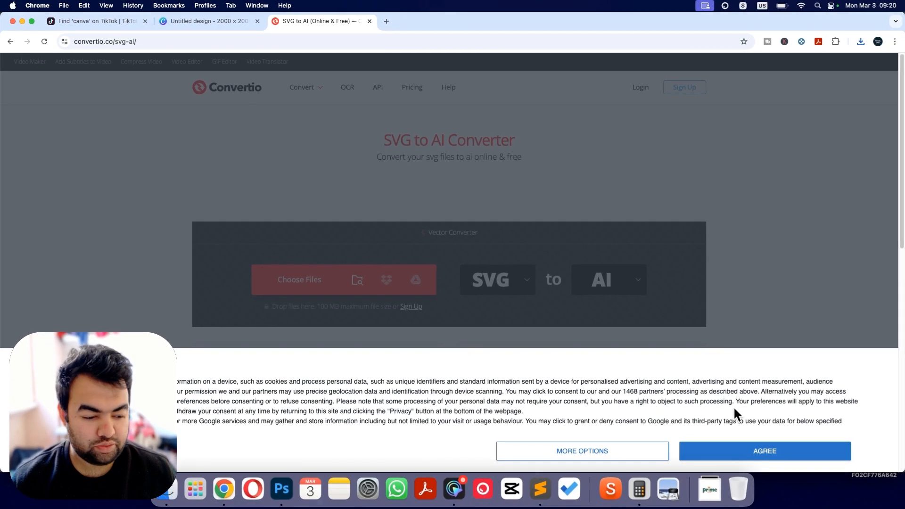
# Step: Accept the cookie notice and upload Untitled design.svg from the Downloads folder to the converter
pyautogui.click(791, 475)
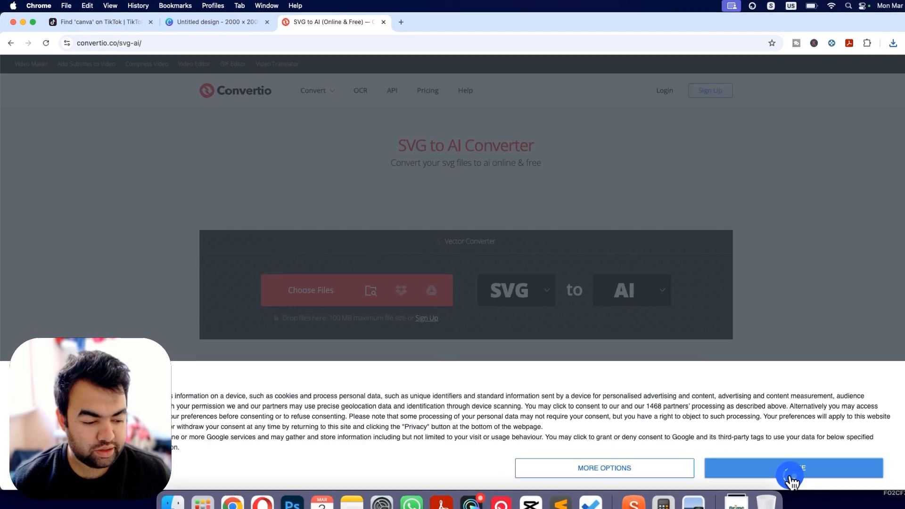
pyautogui.click(310, 290)
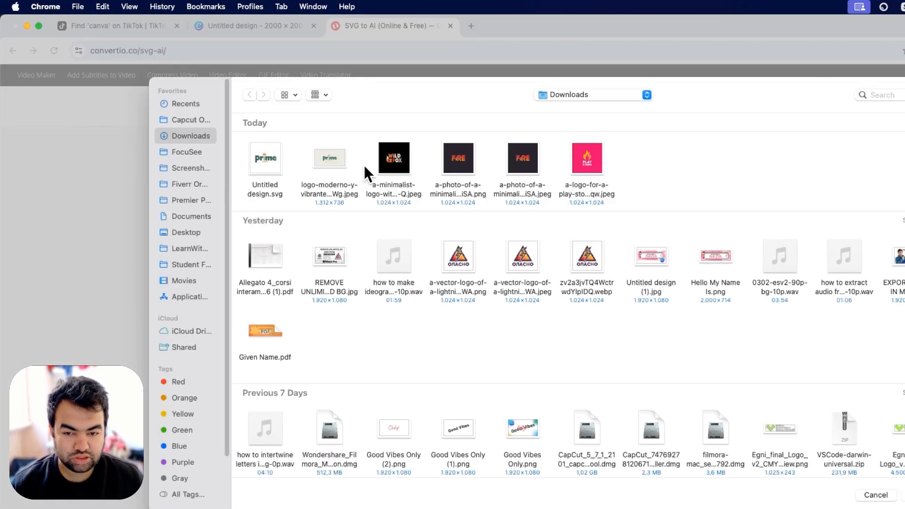
pyautogui.click(193, 137)
pyautogui.click(258, 193)
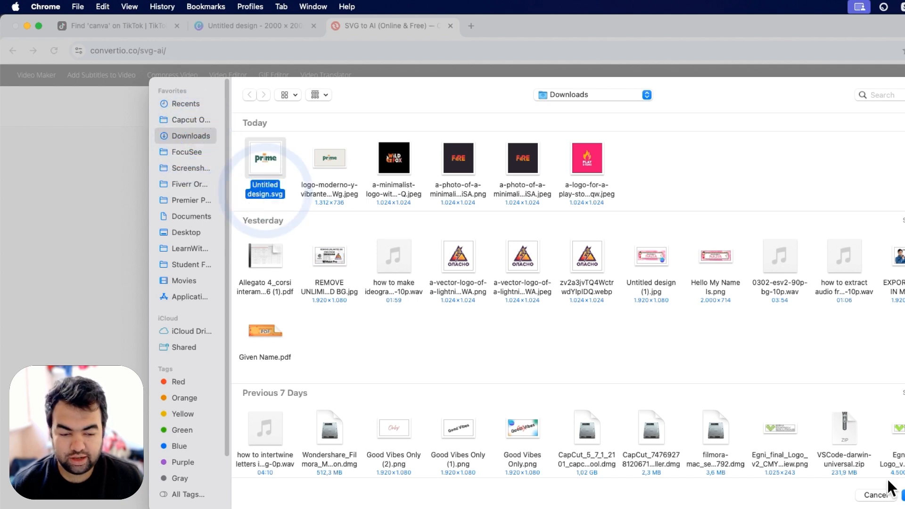
pyautogui.click(902, 495)
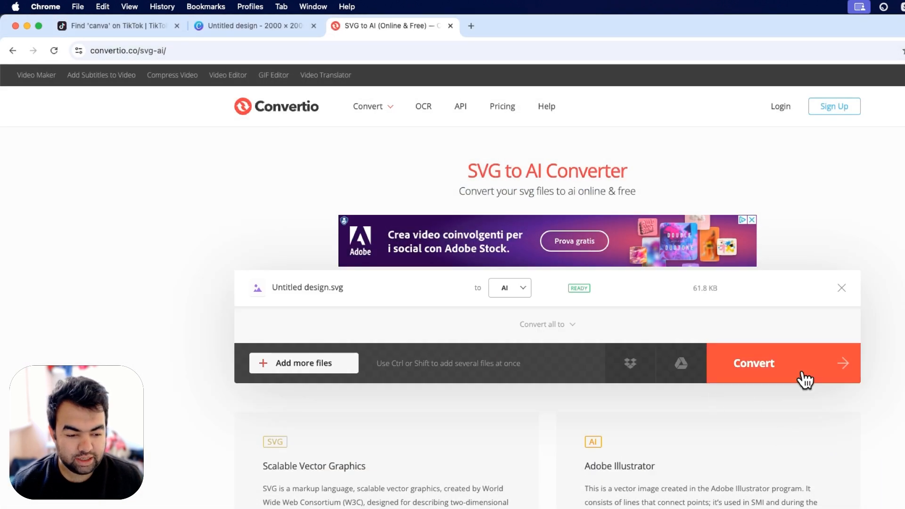
# Step: Convert the uploaded SVG to AI format and download the converted file
pyautogui.click(803, 374)
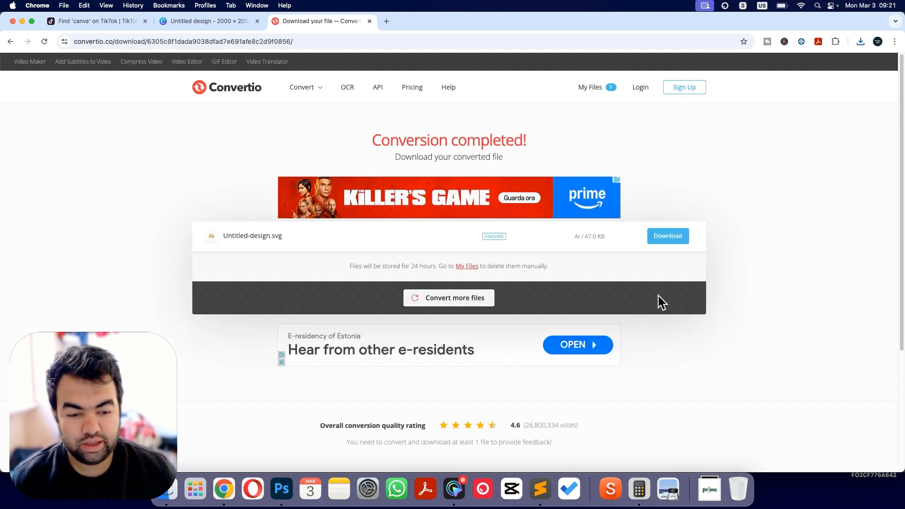
pyautogui.click(667, 235)
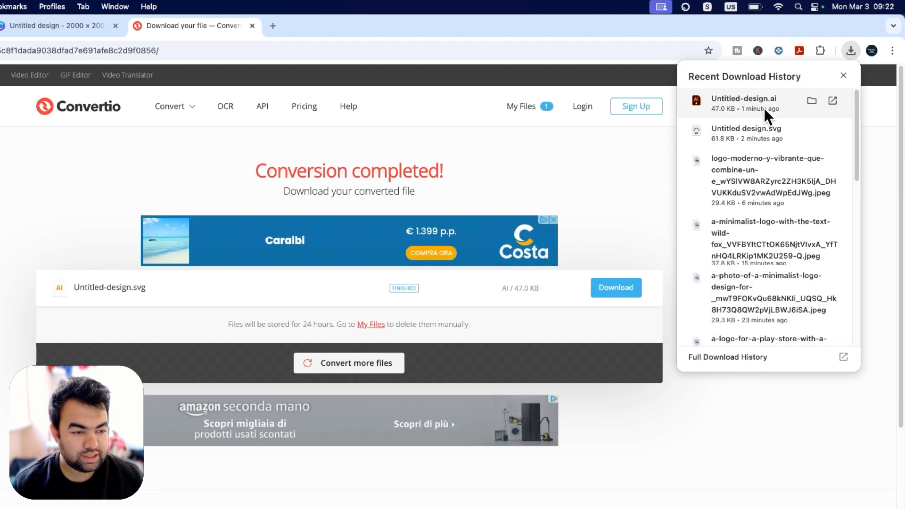
pyautogui.click(629, 191)
# Step: Switch back to the Untitled design page in Canva
pyautogui.click(19, 28)
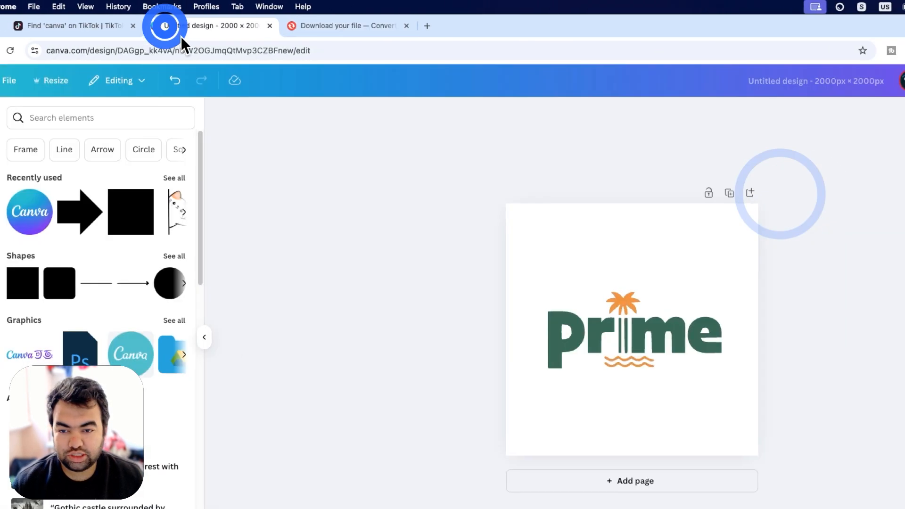
pyautogui.click(861, 326)
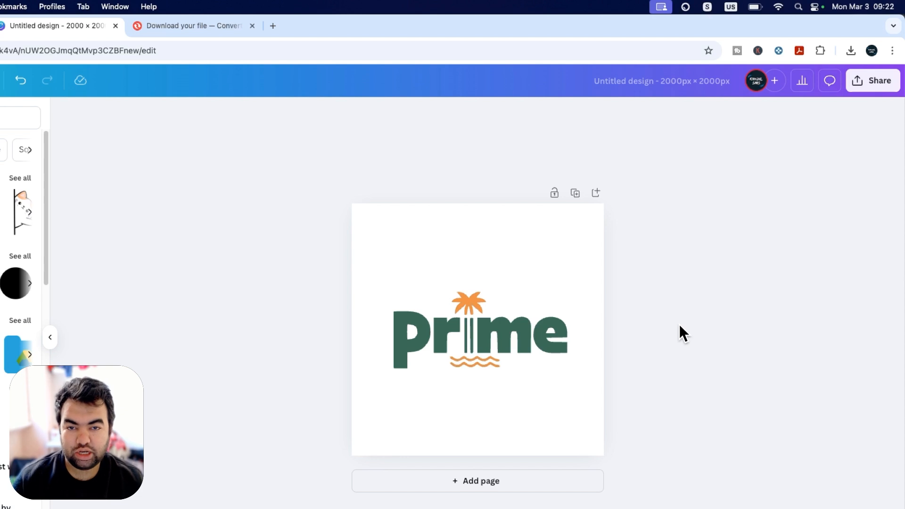